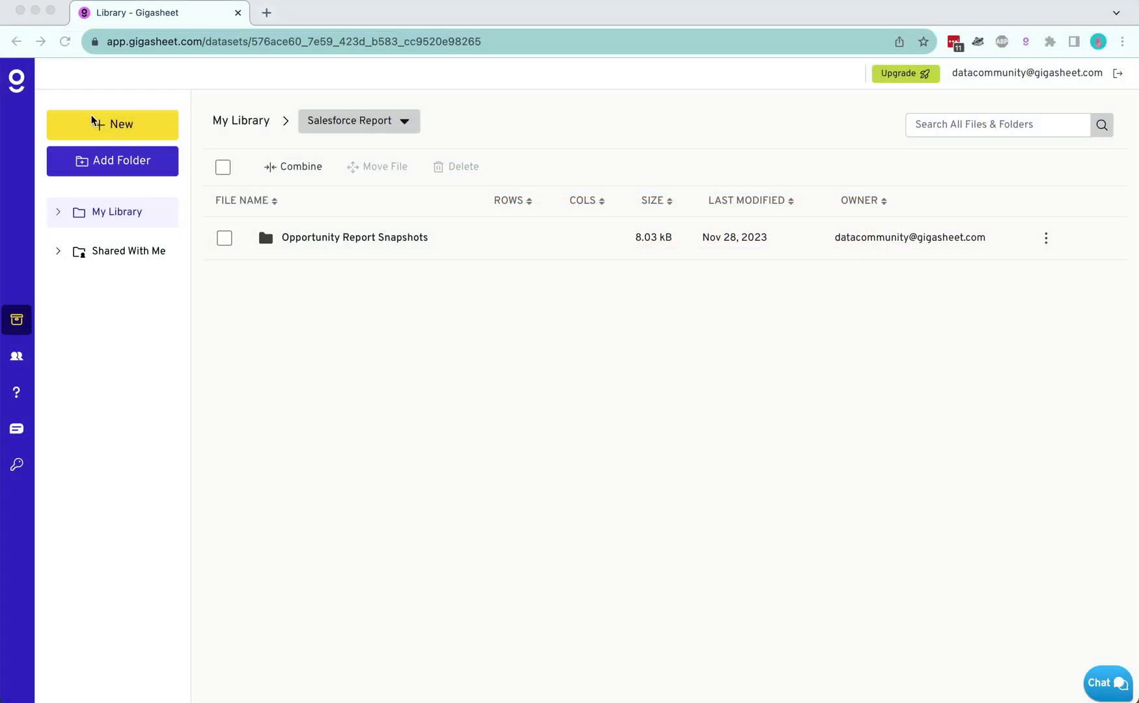
Step: Select the Salesforce Report connector under New > Data Connectors
left_click(96, 125)
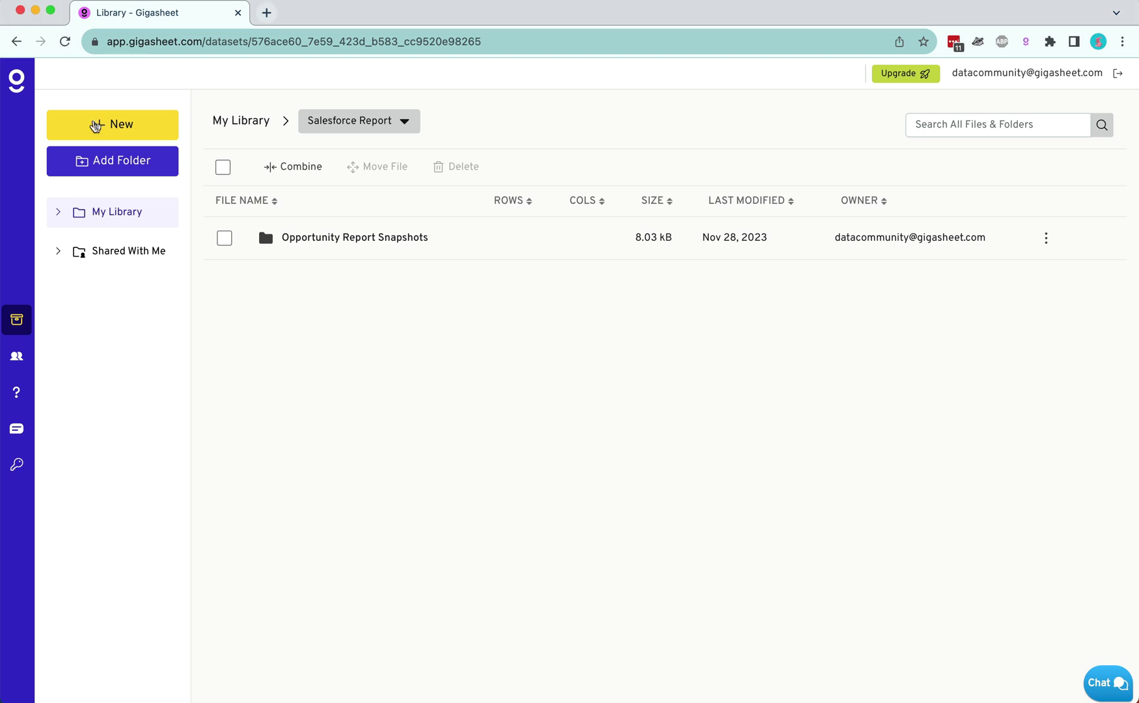
left_click(97, 125)
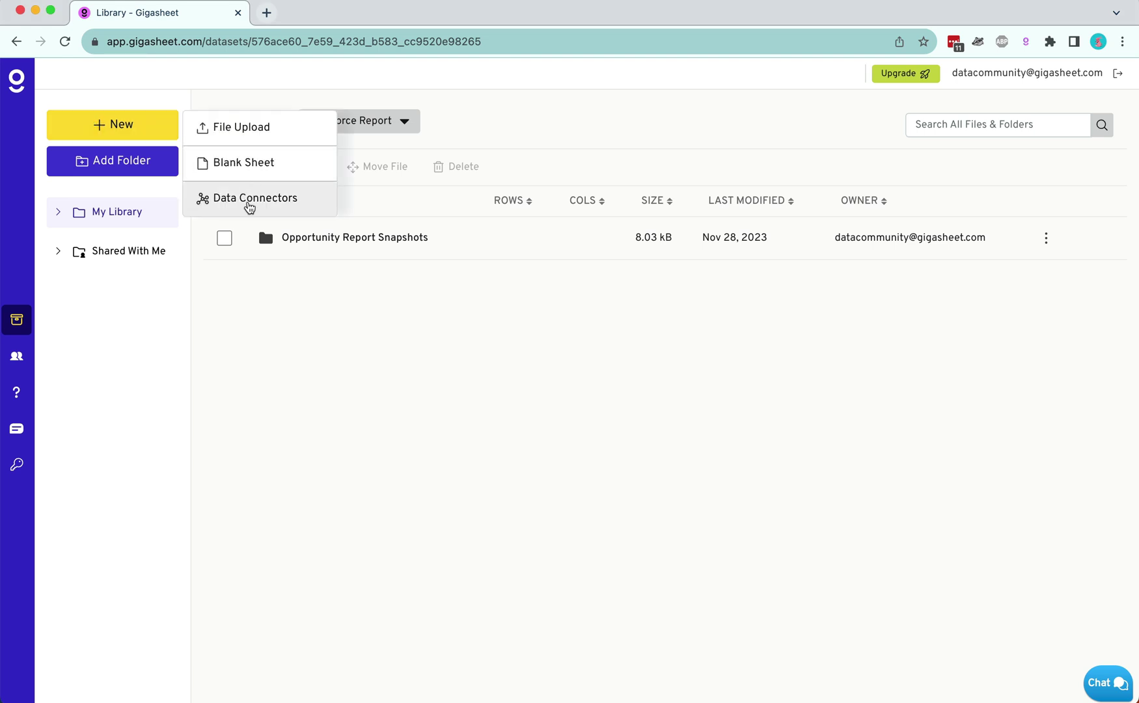
left_click(249, 203)
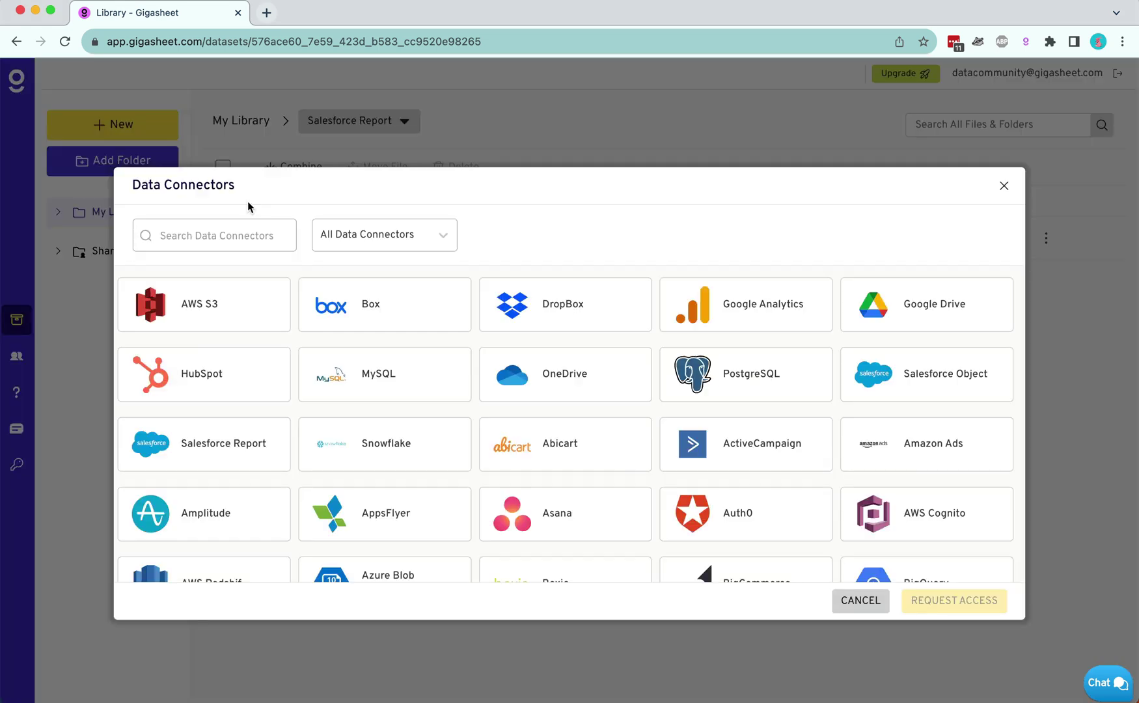
left_click(220, 439)
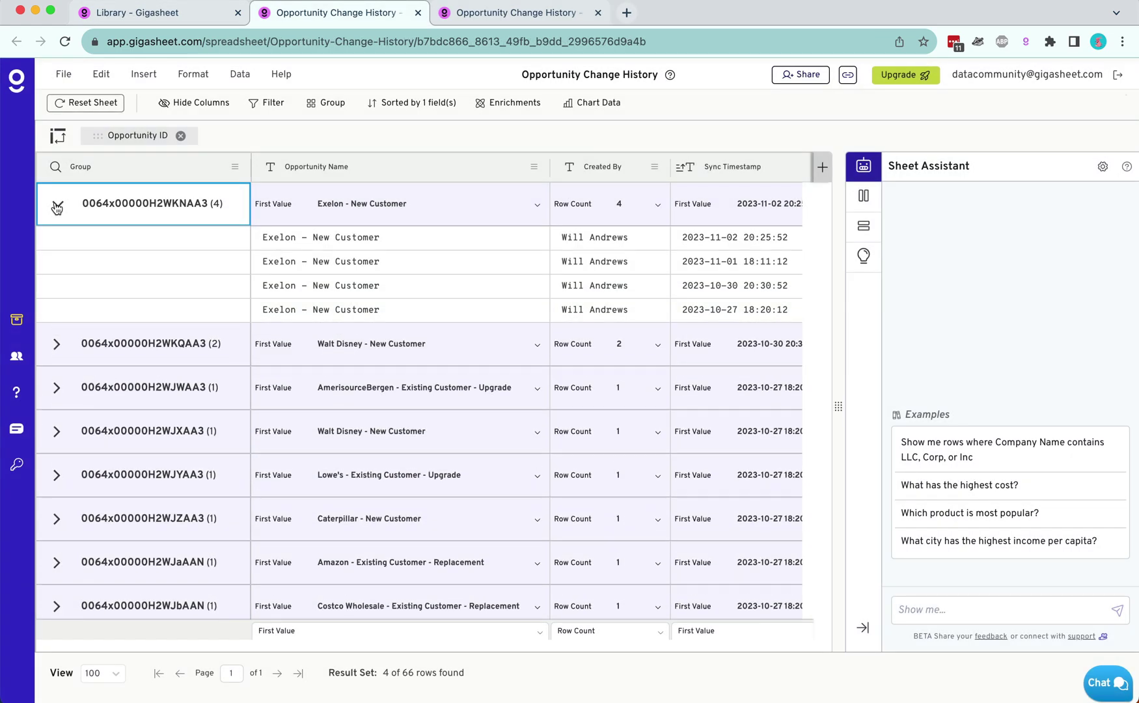
scroll(386, 287, "right", 5)
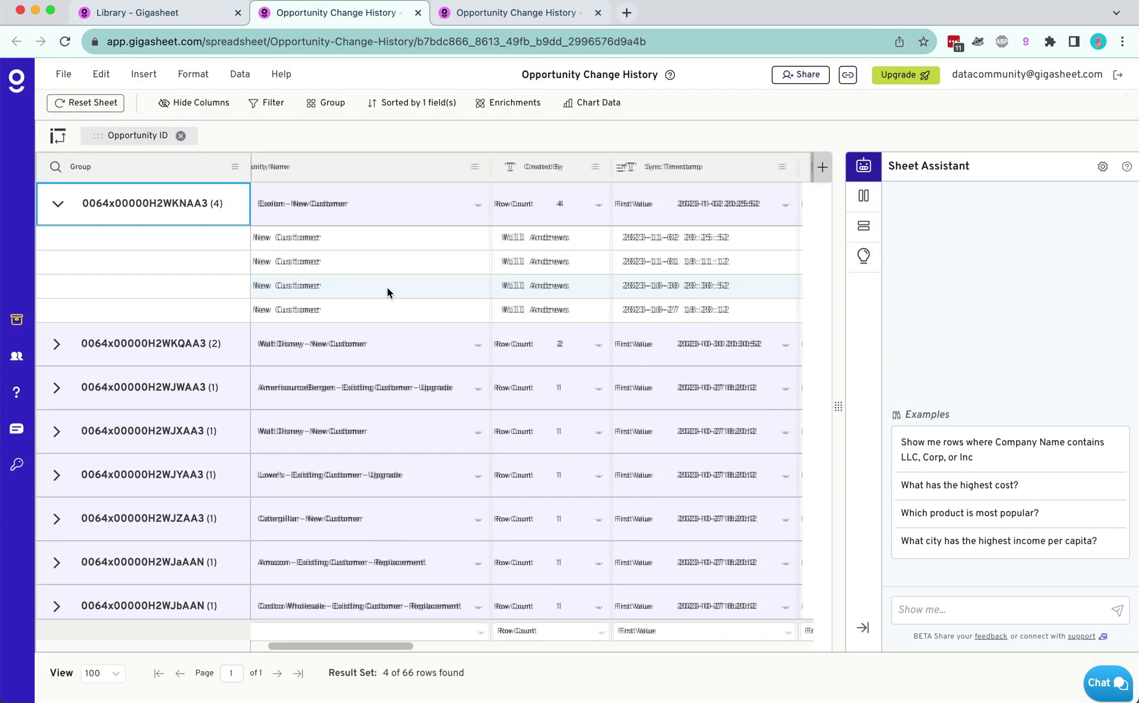
scroll(386, 288, "right", 3)
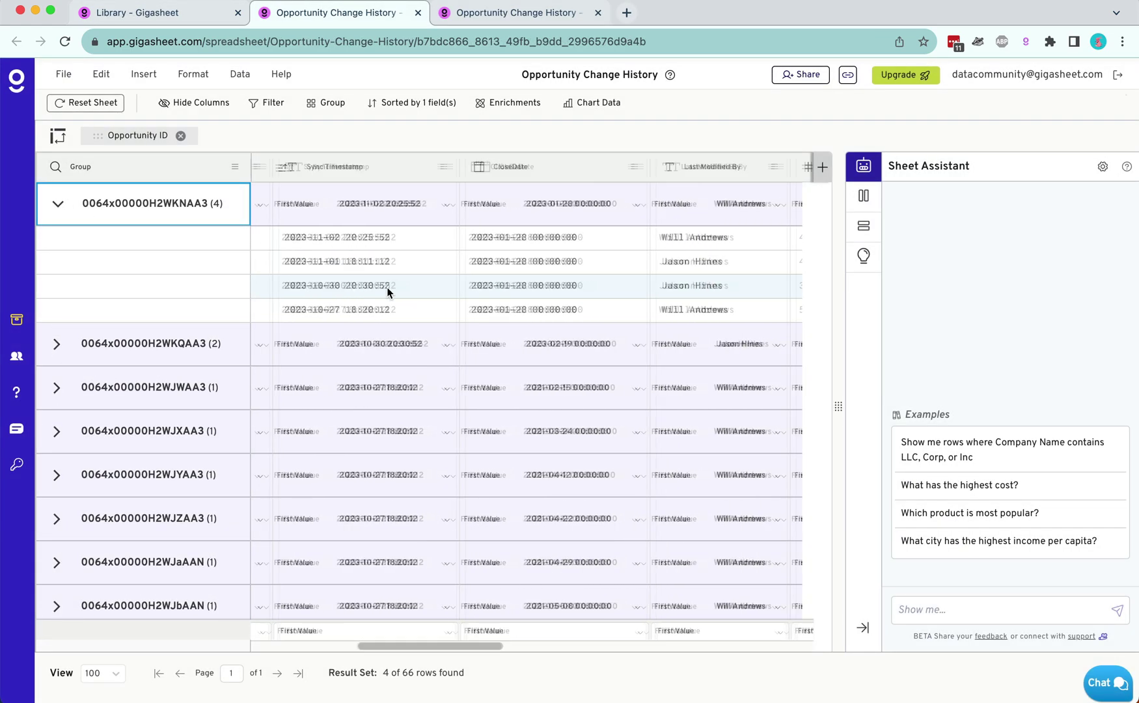
scroll(386, 287, "right", 3)
scroll(387, 287, "right", 2)
scroll(386, 288, "right", 3)
scroll(387, 288, "right", 2)
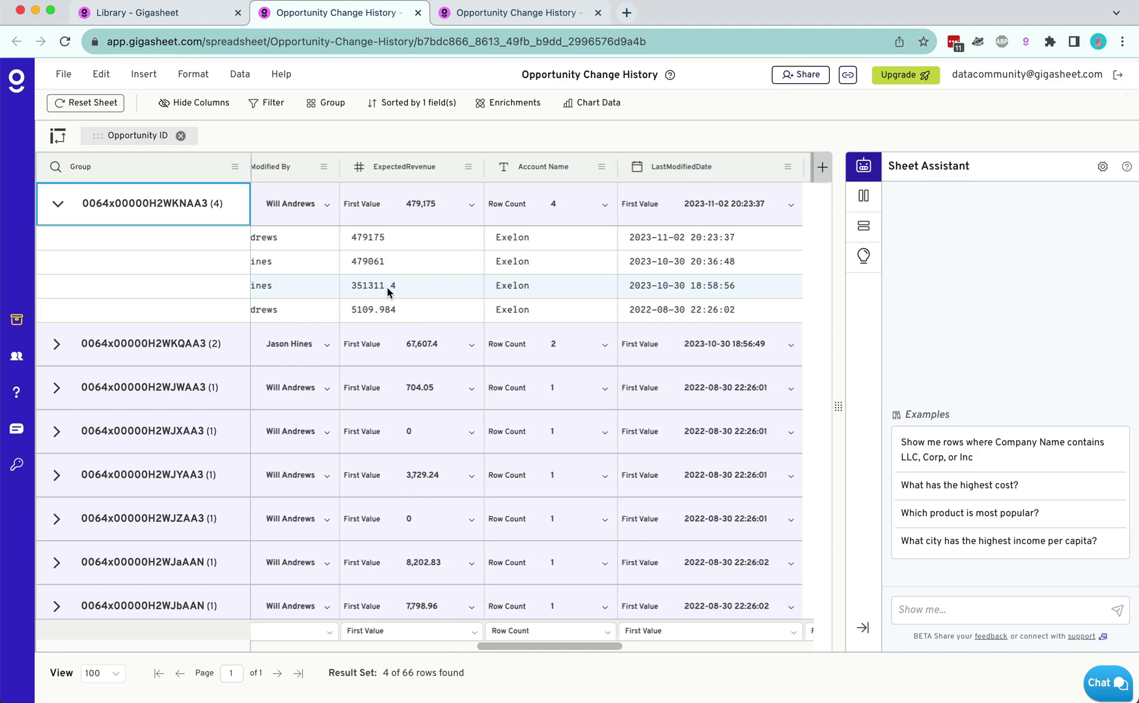
scroll(387, 287, "right", 2)
scroll(387, 288, "right", 3)
scroll(386, 288, "right", 2)
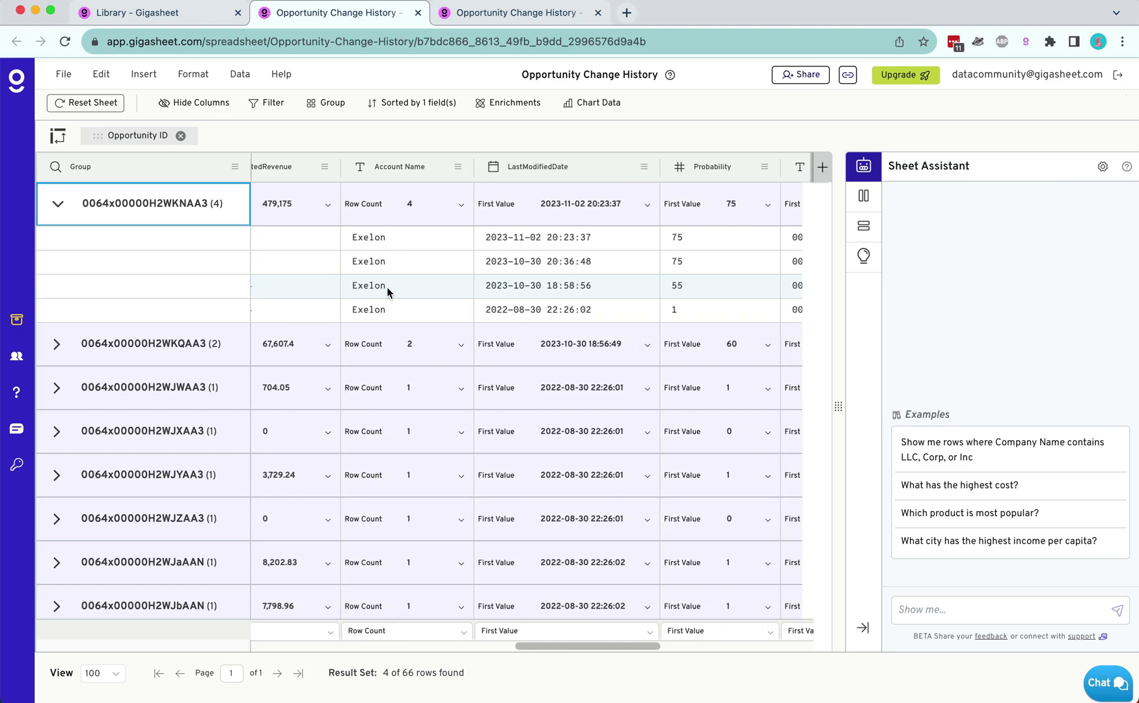
scroll(386, 287, "right", 3)
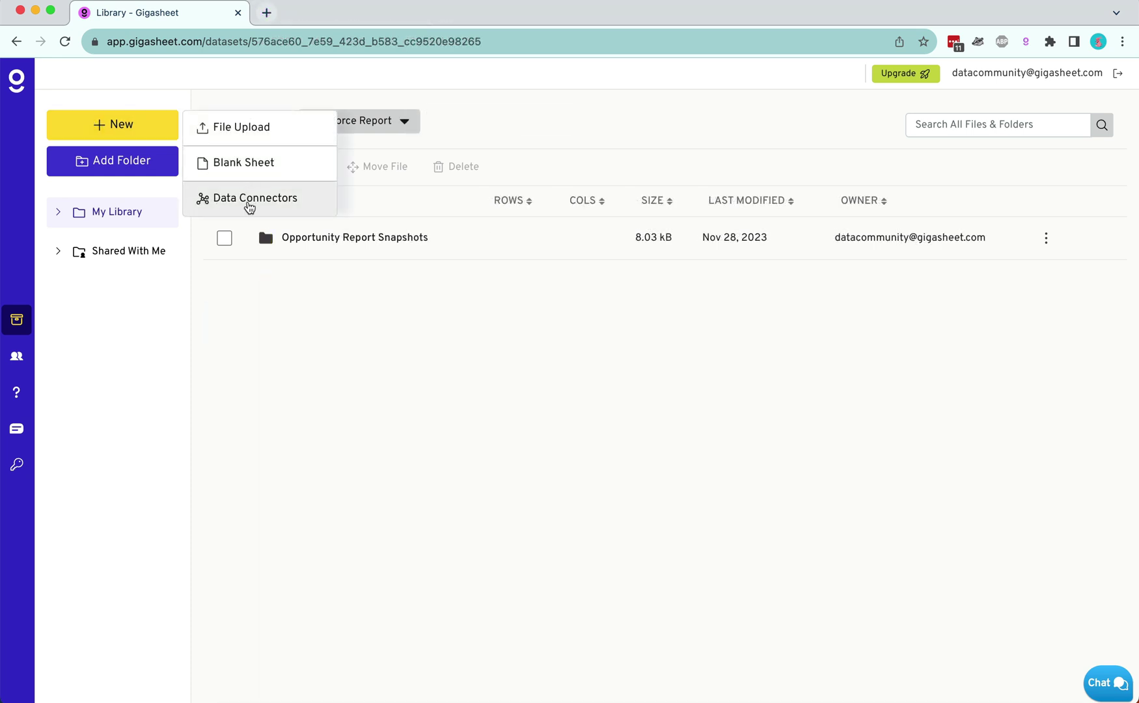
Step: Choose Salesforce Report from the data connectors to bring up the Salesforce login
left_click(250, 205)
left_click(221, 440)
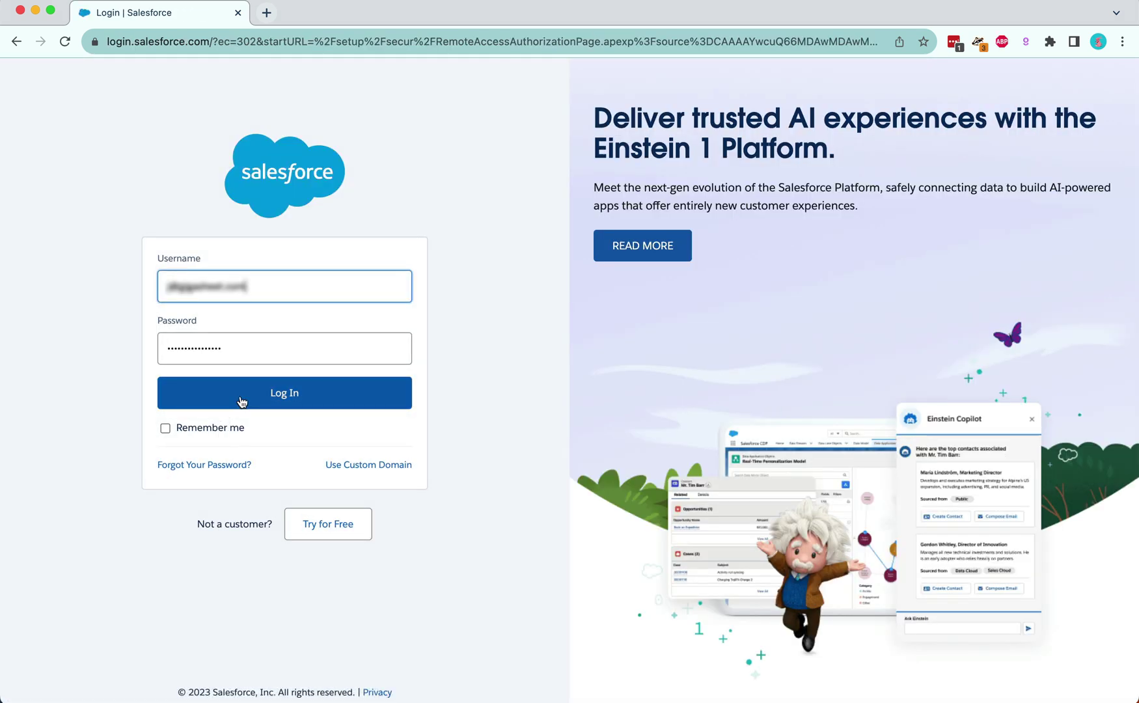
Step: Log in to Salesforce to import the Opportunities [10-12-2023] snapshot
left_click(241, 400)
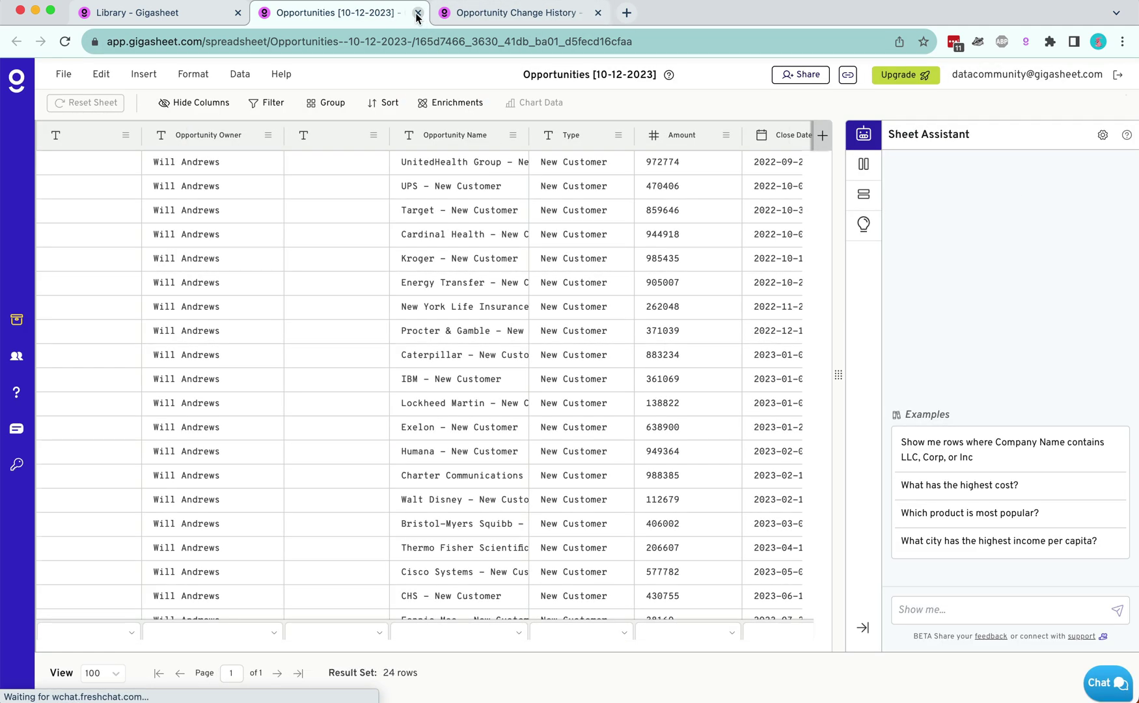
Step: Close the Opportunities [10-12-2023] sheet and go back to the Salesforce Report folder
left_click(418, 13)
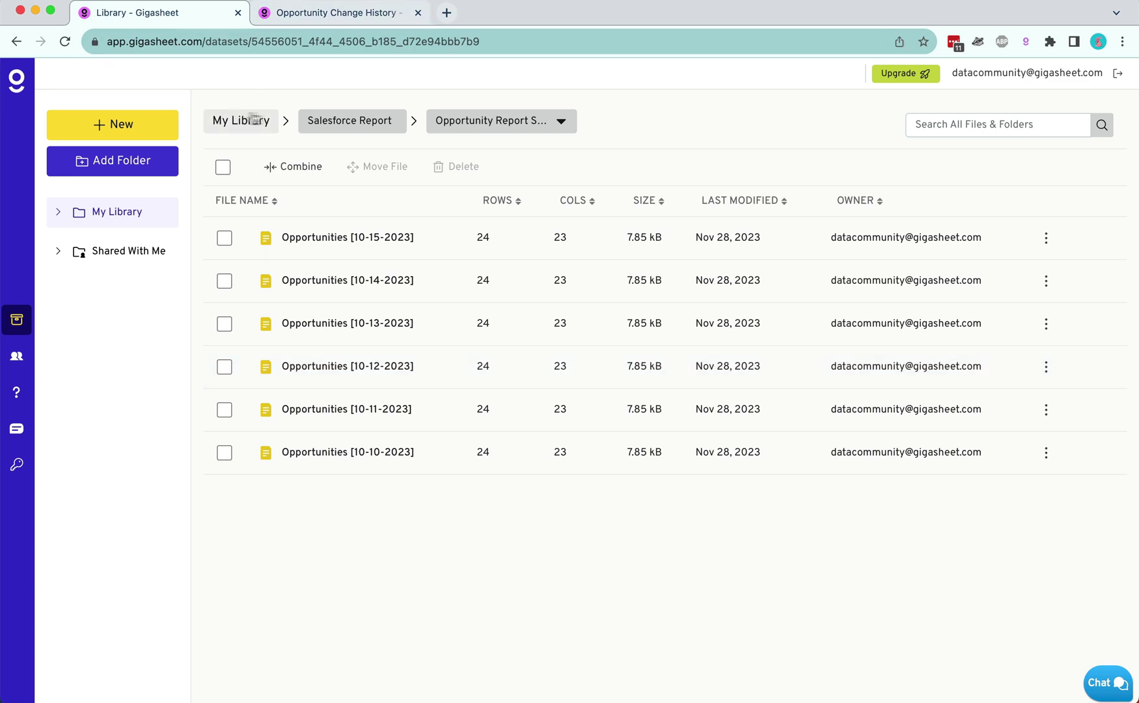
left_click(311, 121)
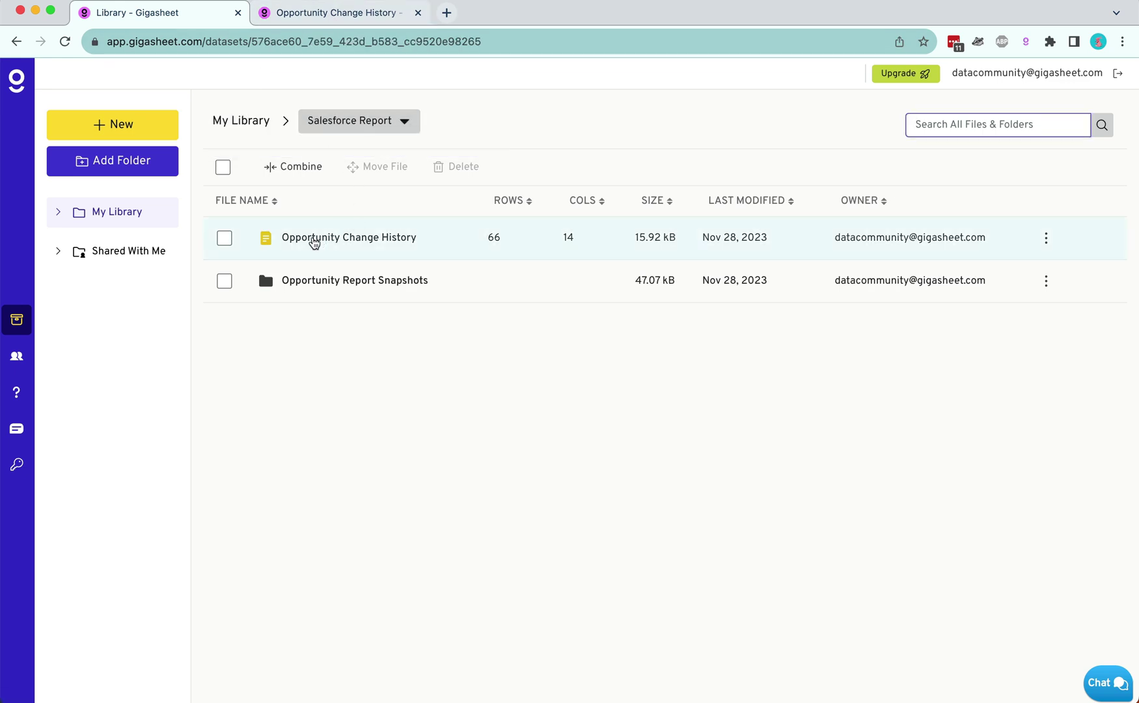
Step: In Opportunity Change History, widen Group and expand groups H2WKNAA3, H2WKQAA3, H2WJWAA3, H2WJXAA3
left_click(314, 240)
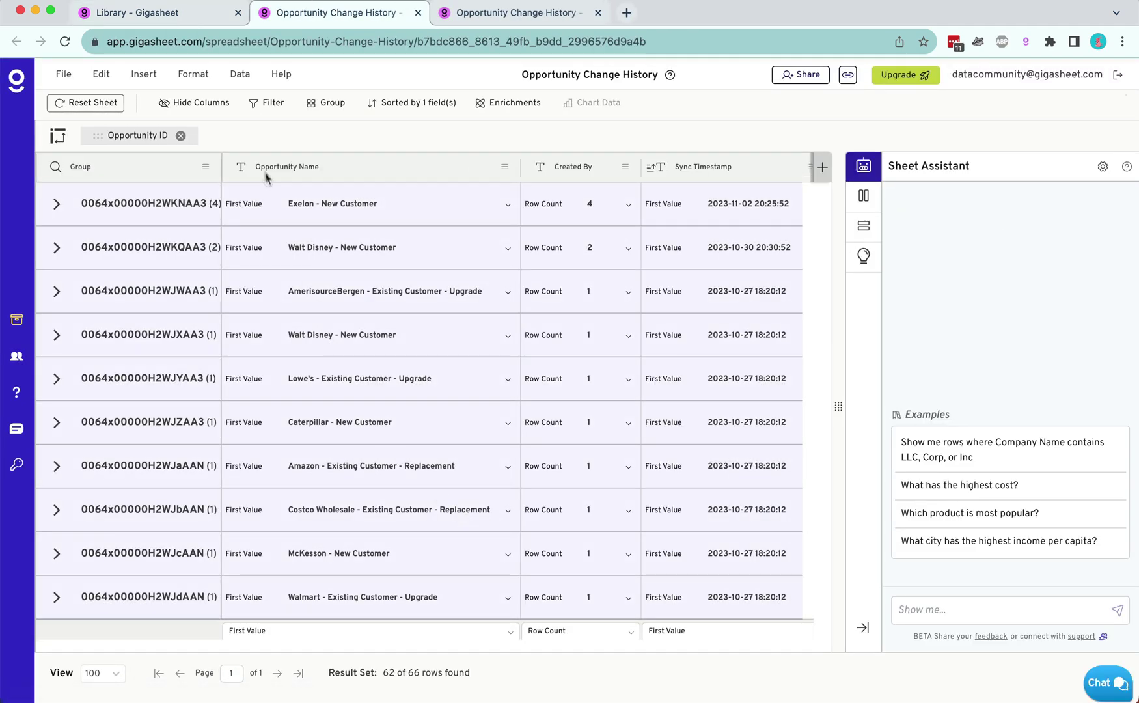
left_click_drag(221, 164, 251, 167)
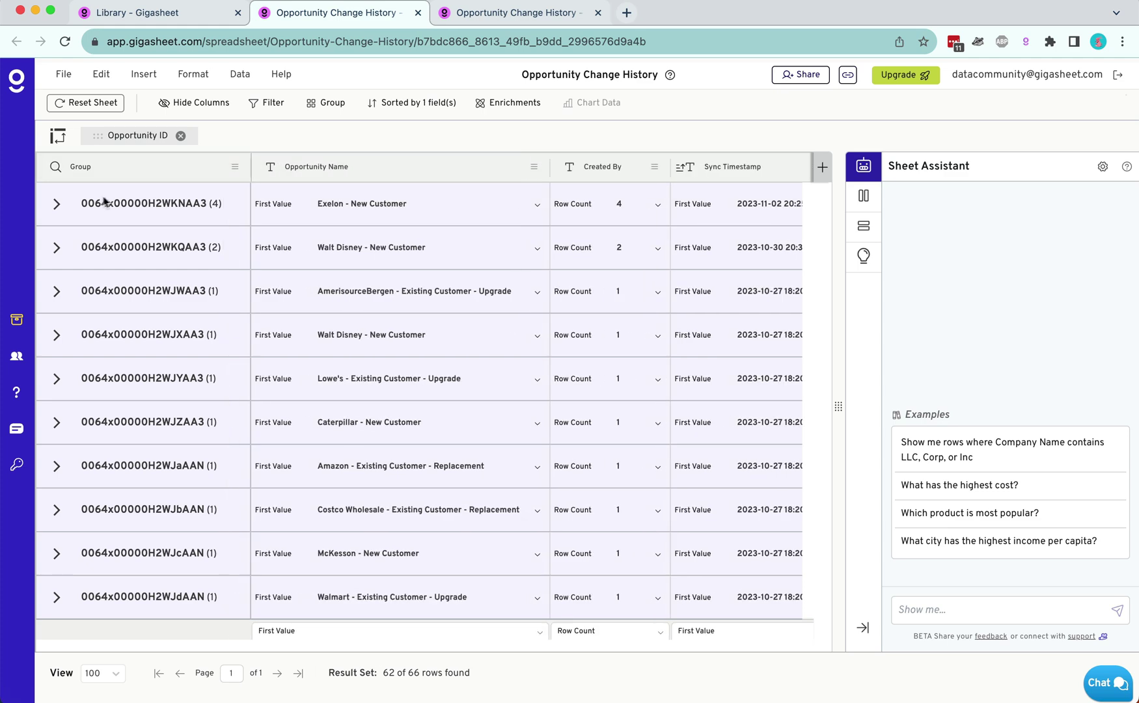
left_click(55, 206)
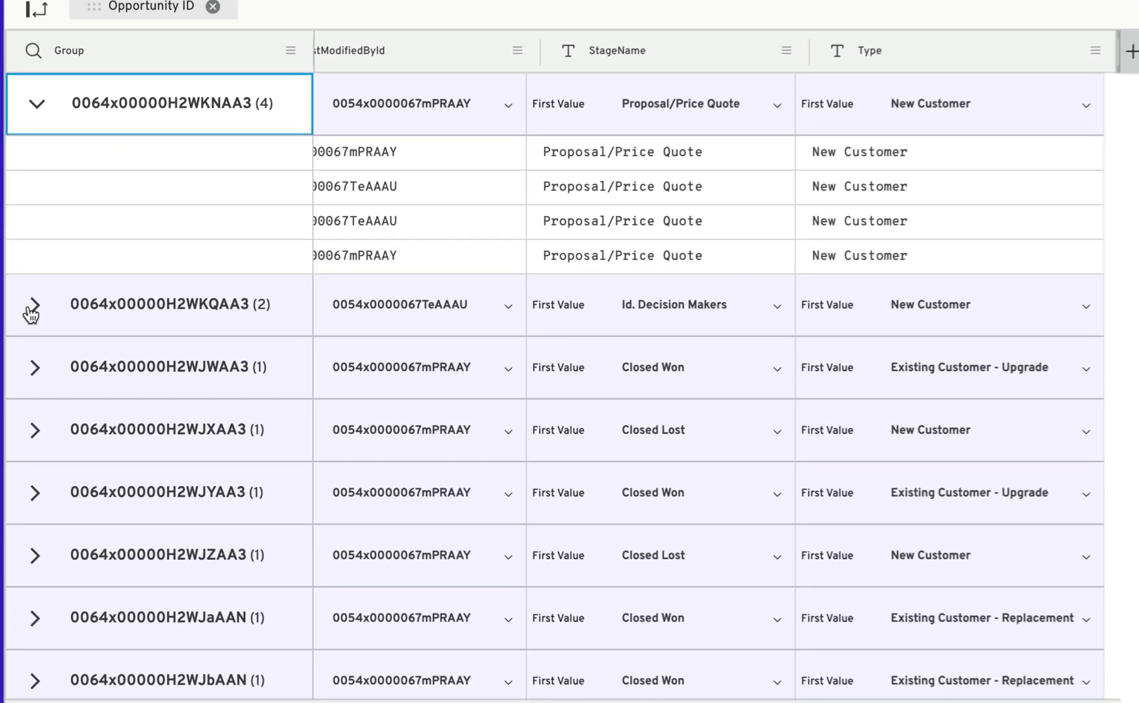
left_click(45, 322)
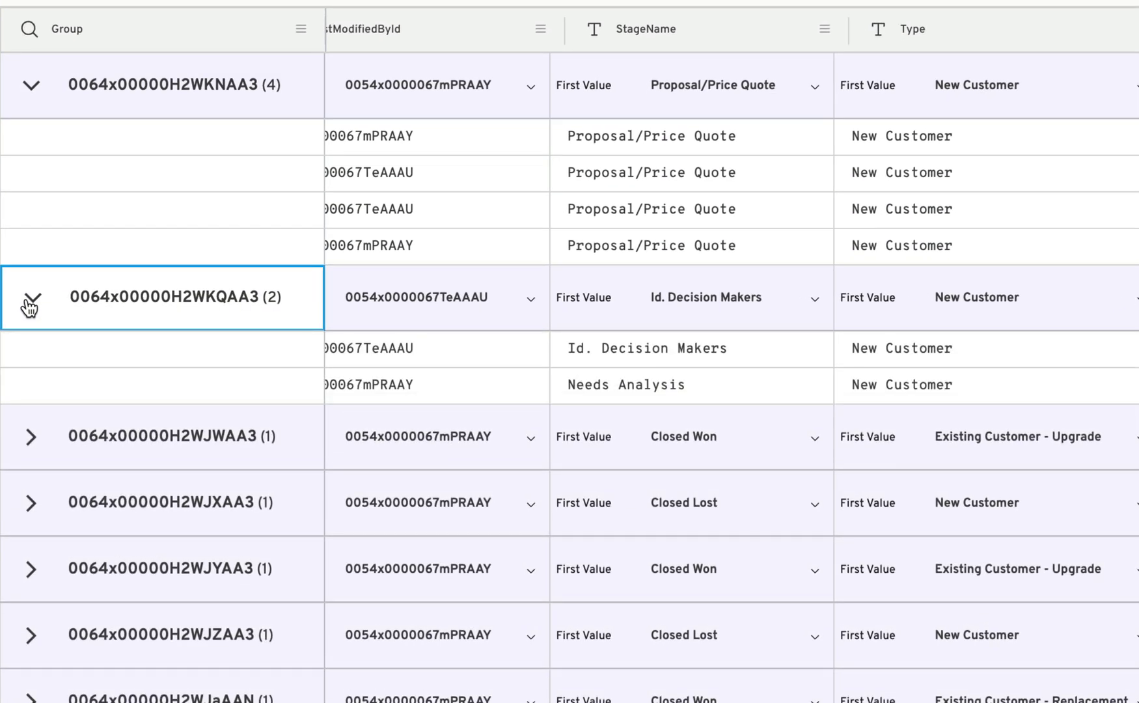
scroll(437, 335, "left", 5)
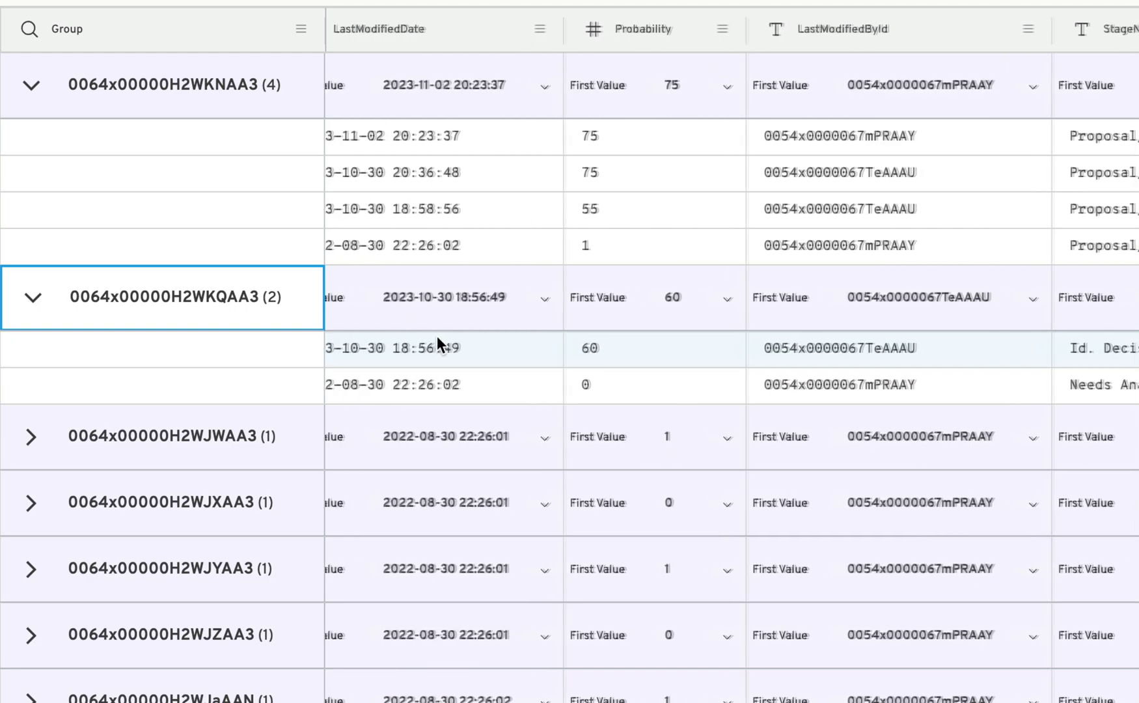
scroll(437, 335, "left", 3)
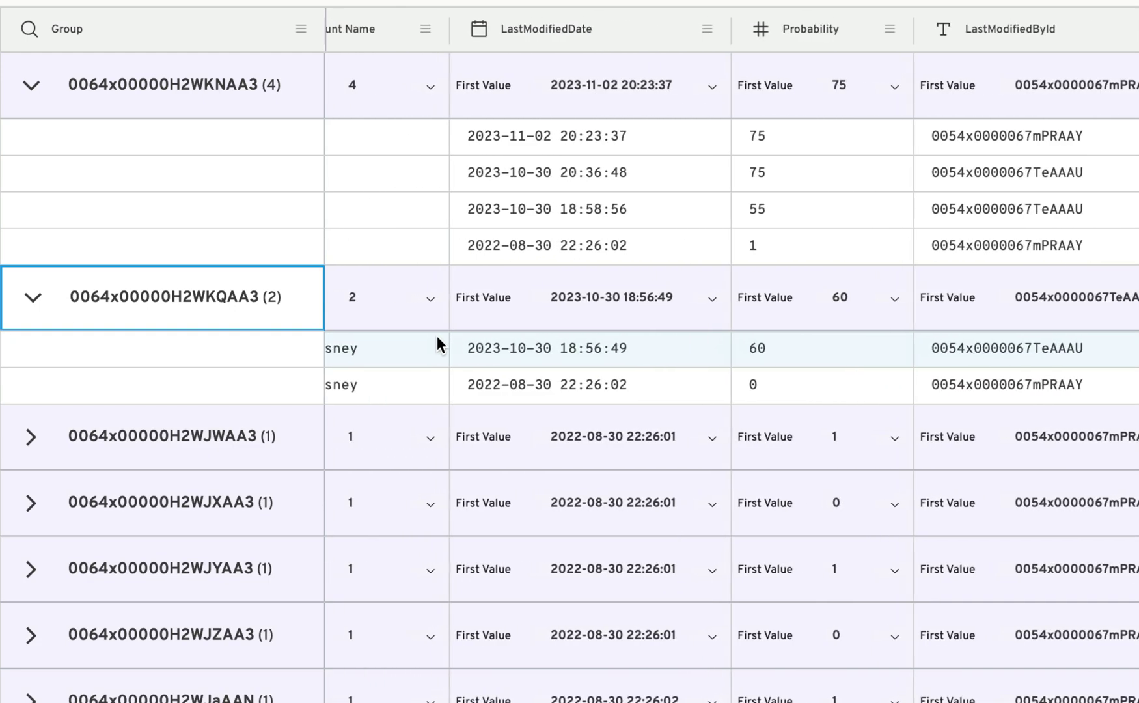
left_click(34, 439)
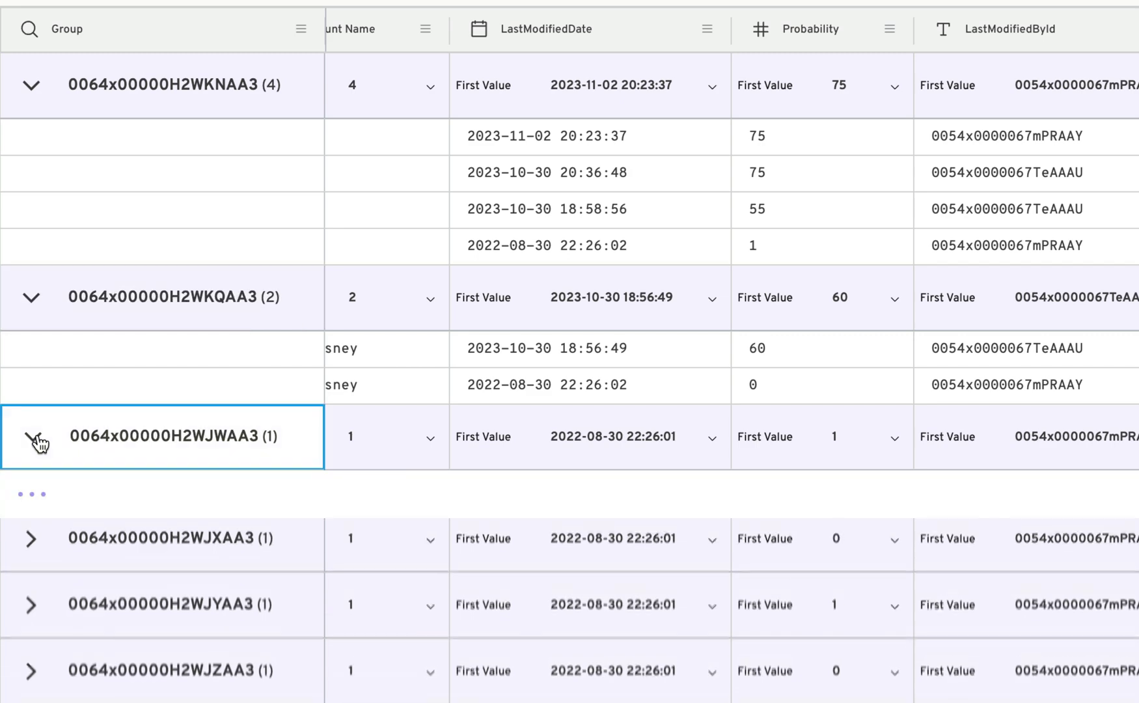
scroll(39, 442, "down", 1)
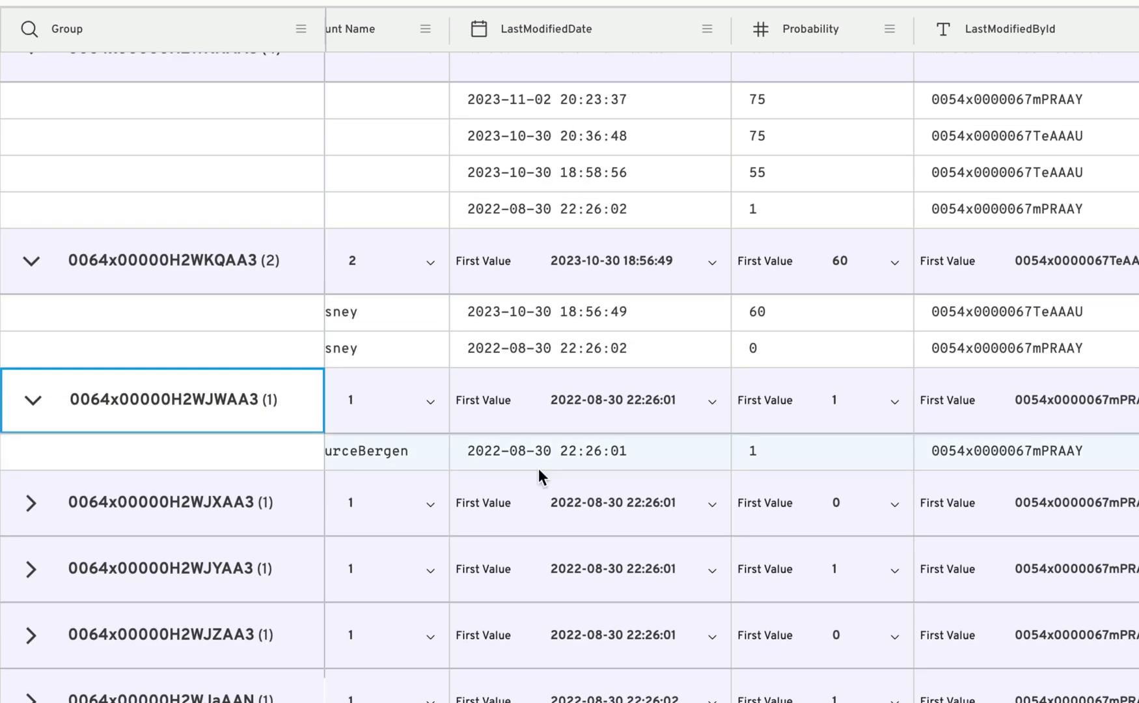
scroll(538, 469, "left", 3)
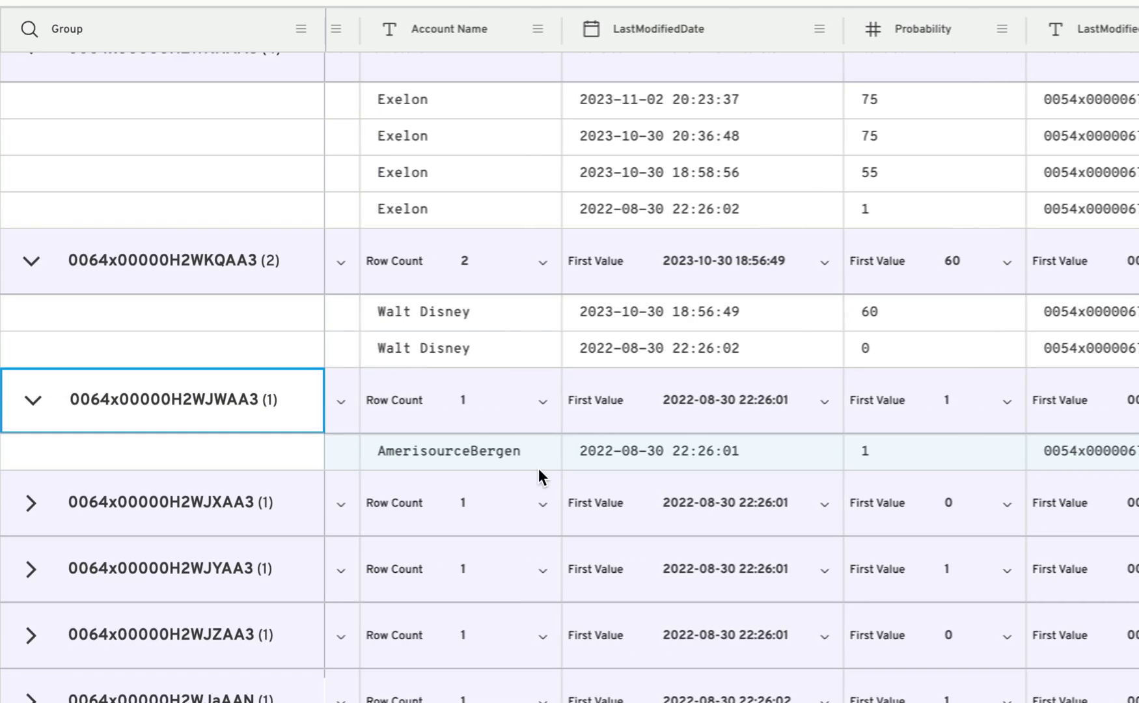
left_click(27, 506)
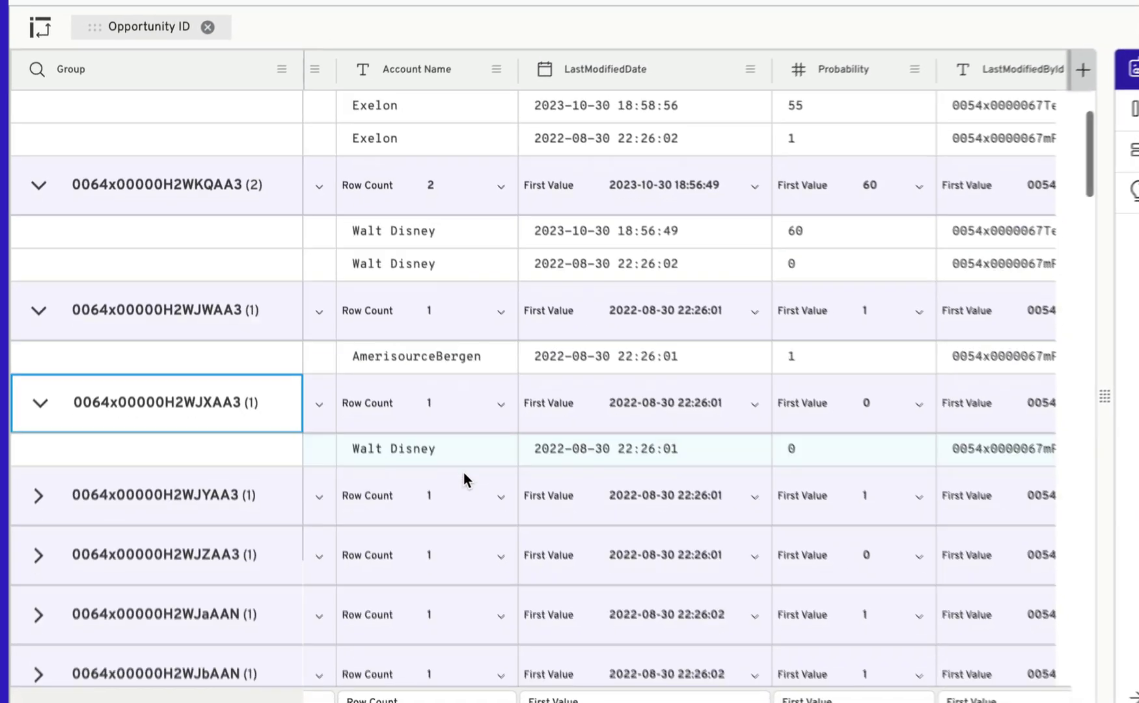